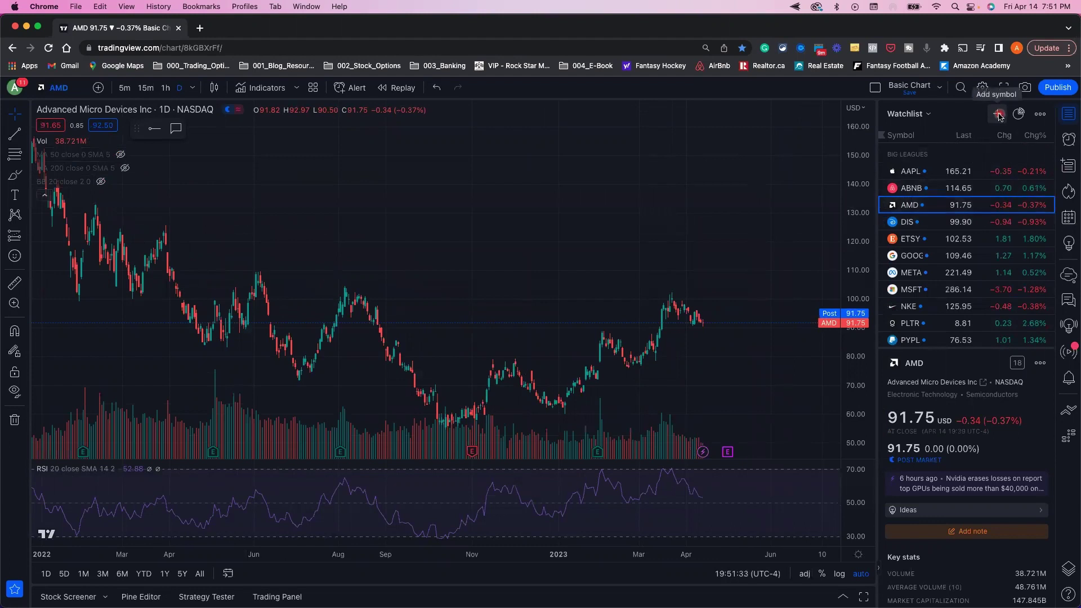
- Search for AMD_SHORT_VOLUME in the Add symbol dialog and add it to the watchlist
click(998, 114)
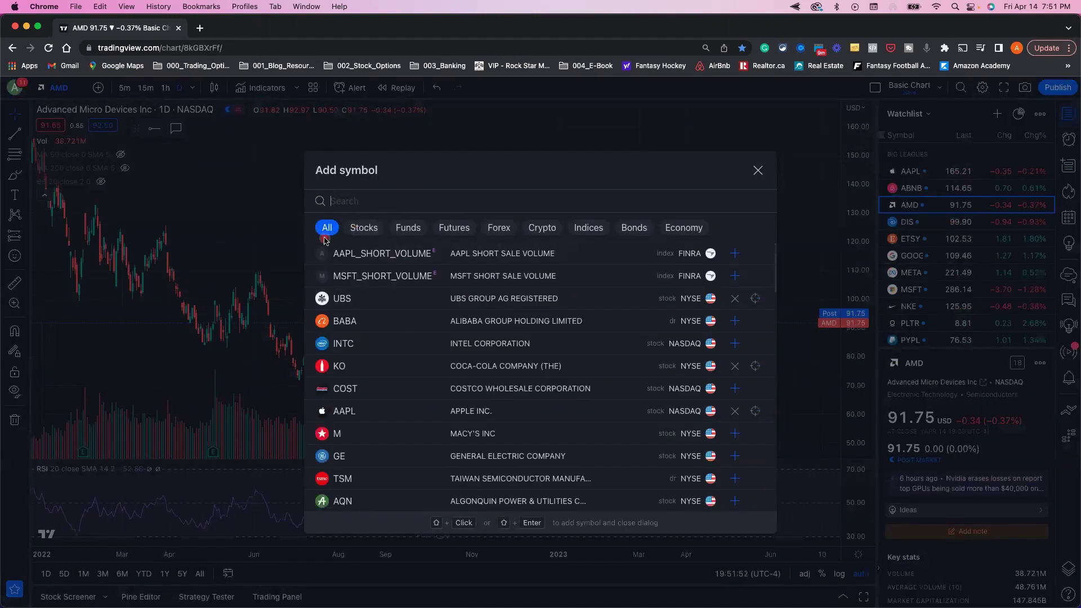
click(364, 231)
click(408, 228)
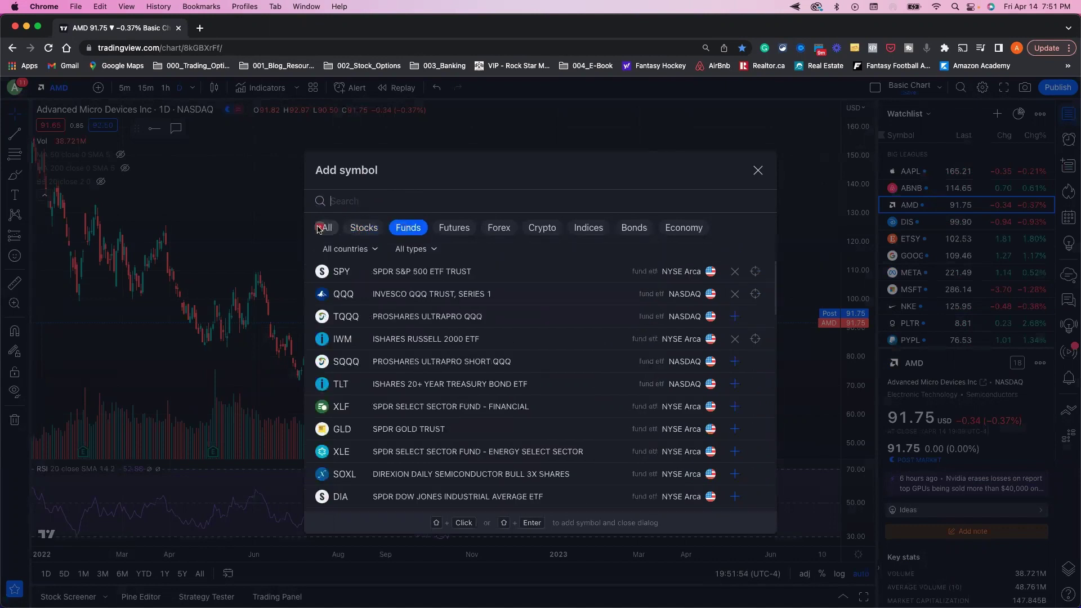
click(319, 229)
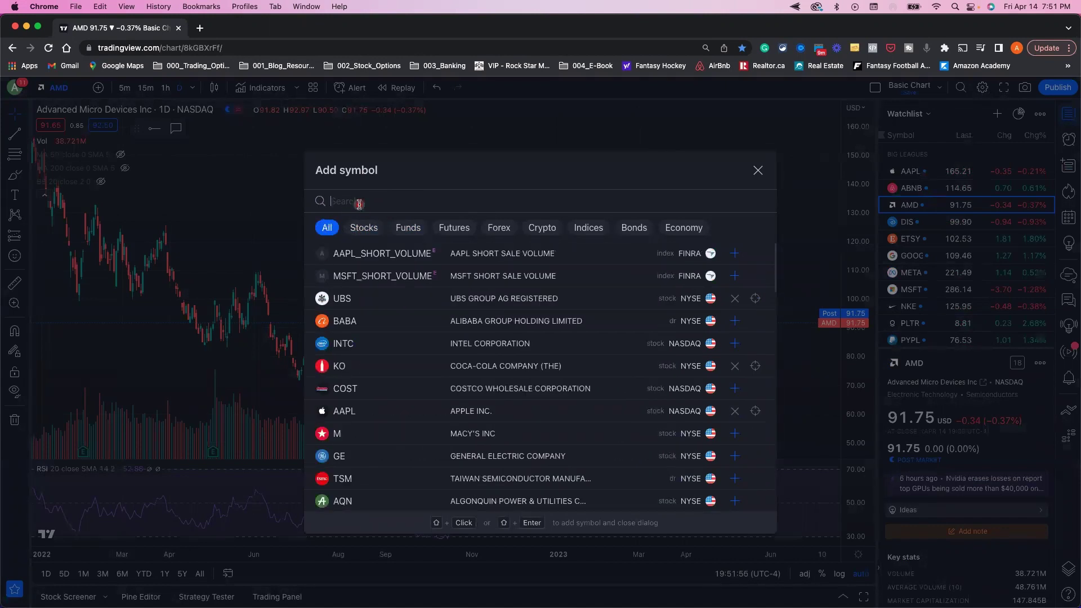
text(AMD_)
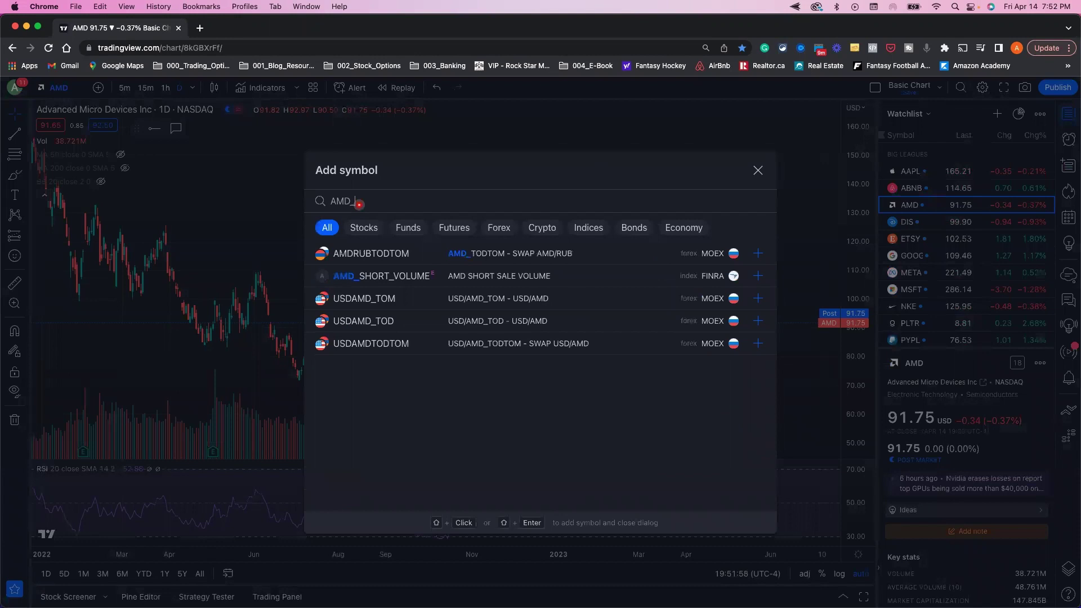
text(SHORT)
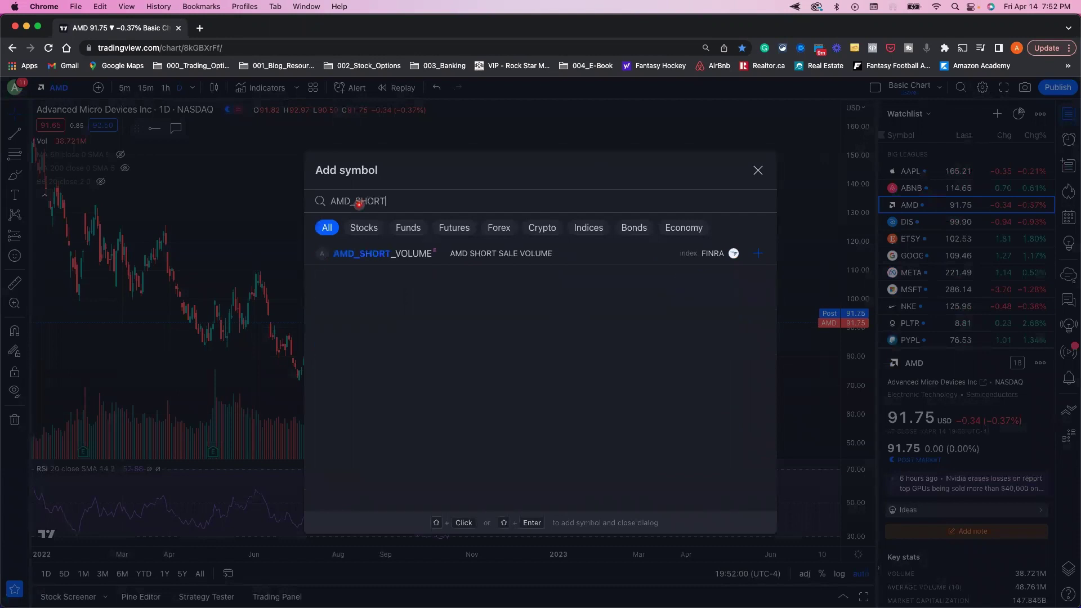
text(_VOLUME)
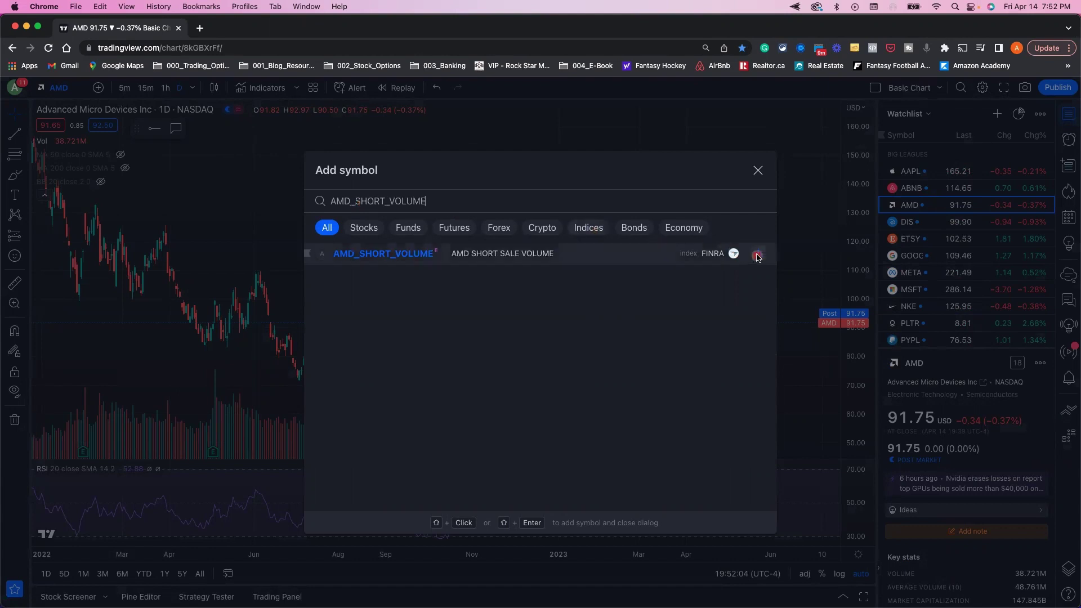
click(759, 255)
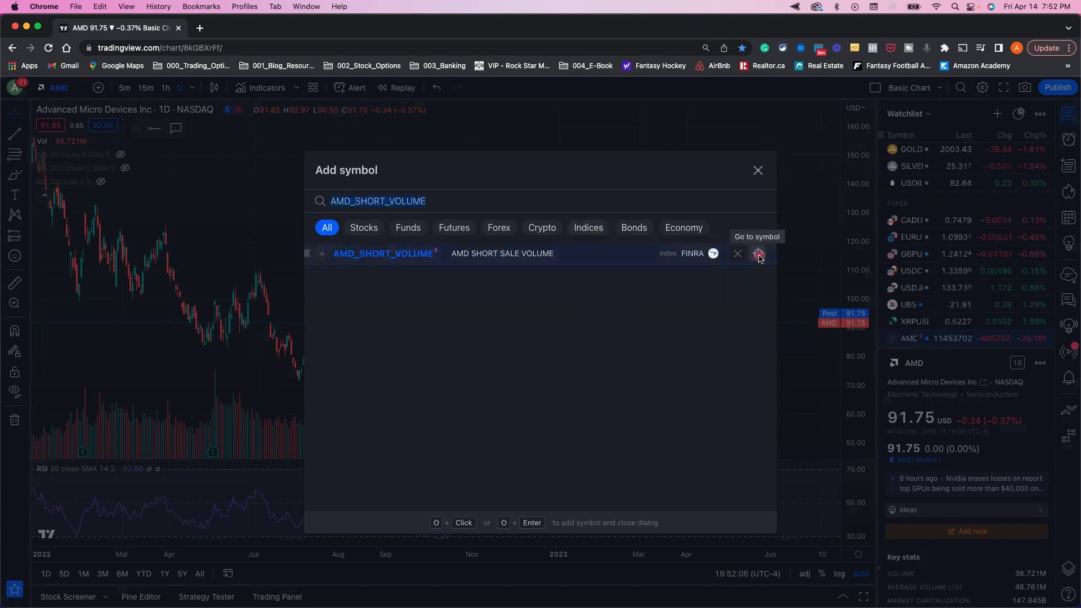
click(759, 171)
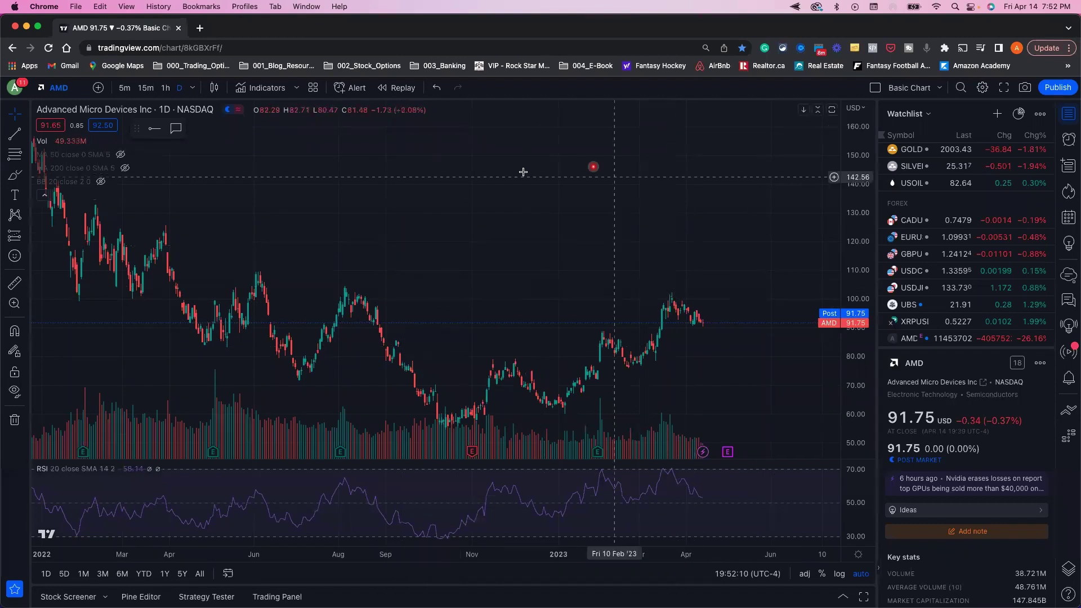
scroll(932, 262, down, 1)
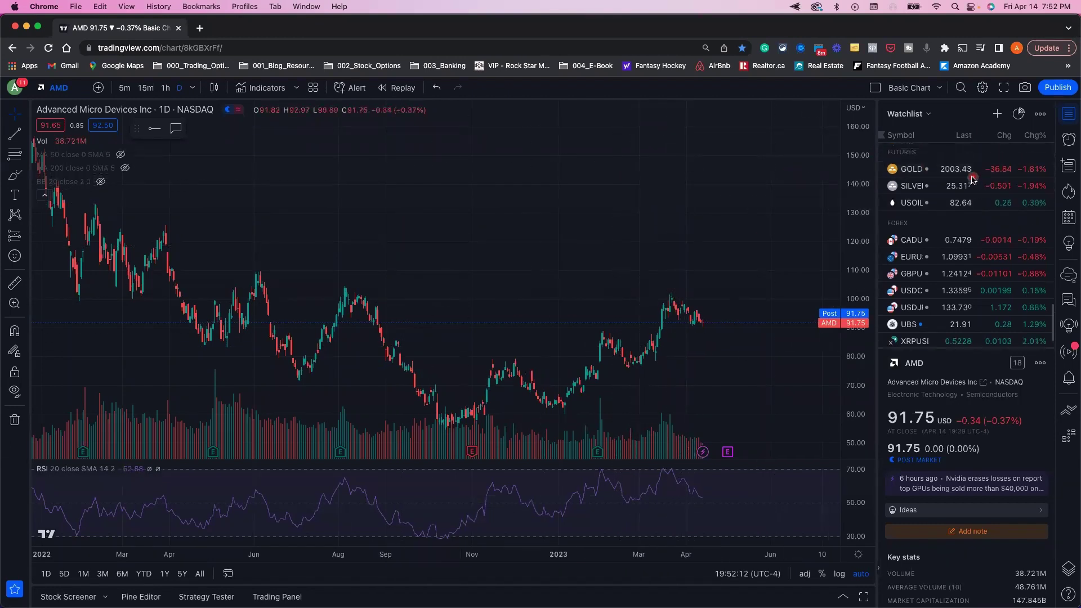
click(913, 334)
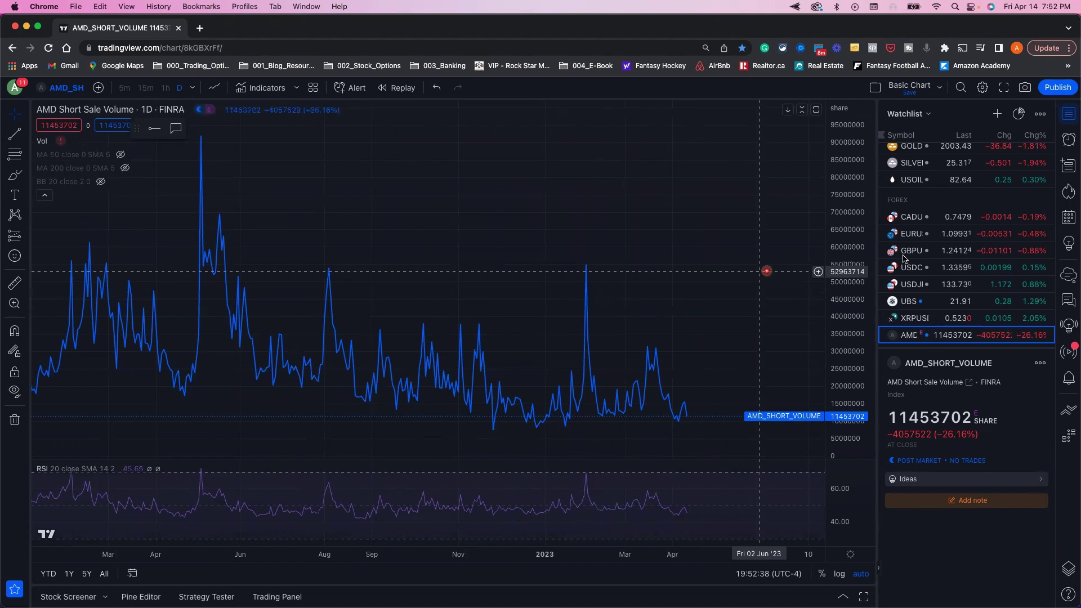
scroll(956, 269, up, 3)
scroll(955, 269, up, 5)
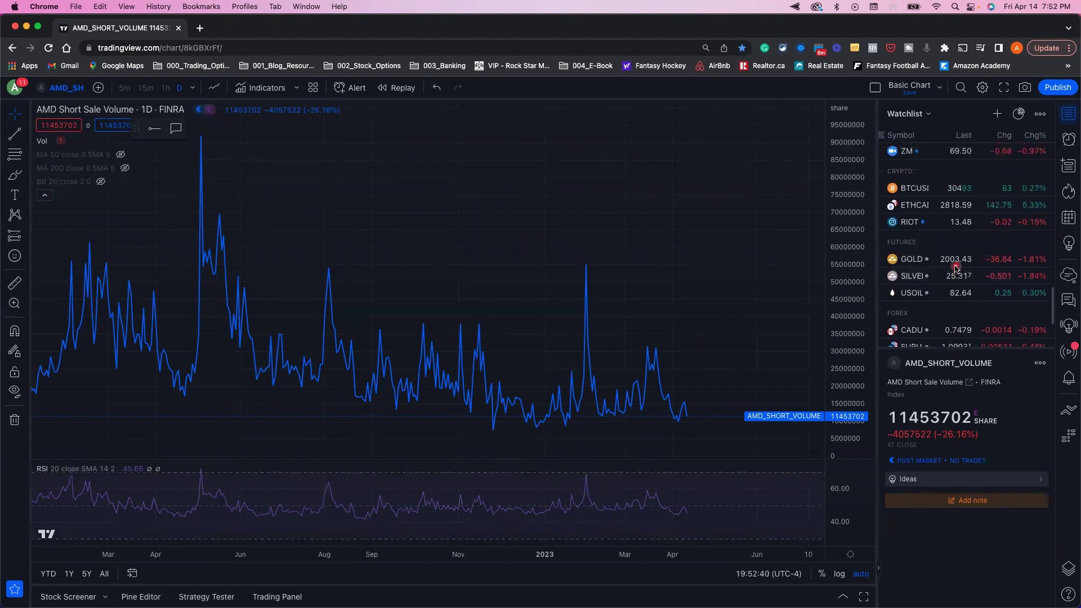
scroll(955, 269, up, 5)
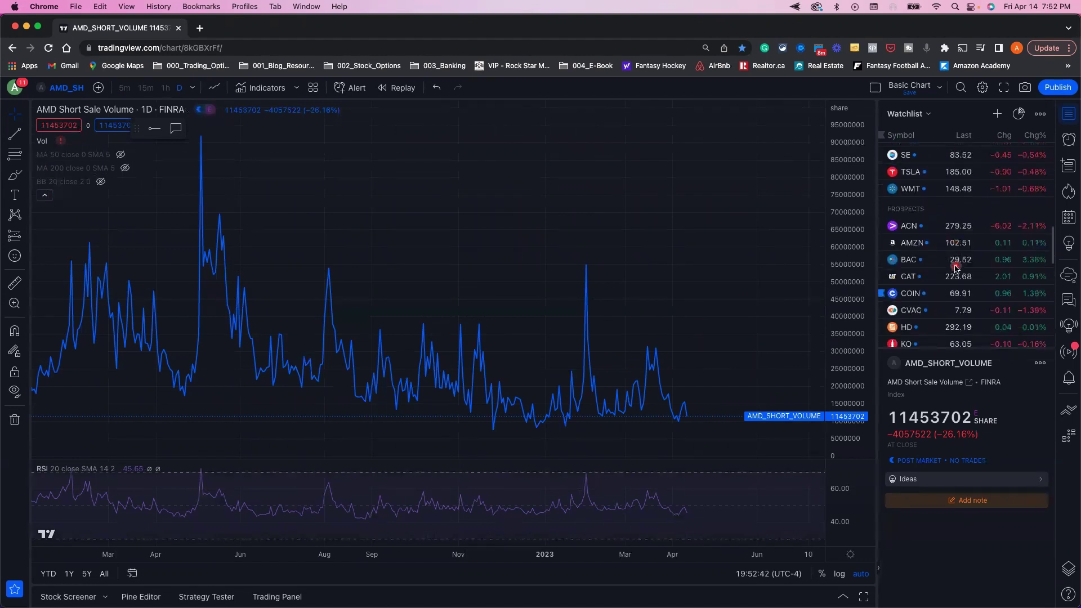
click(935, 299)
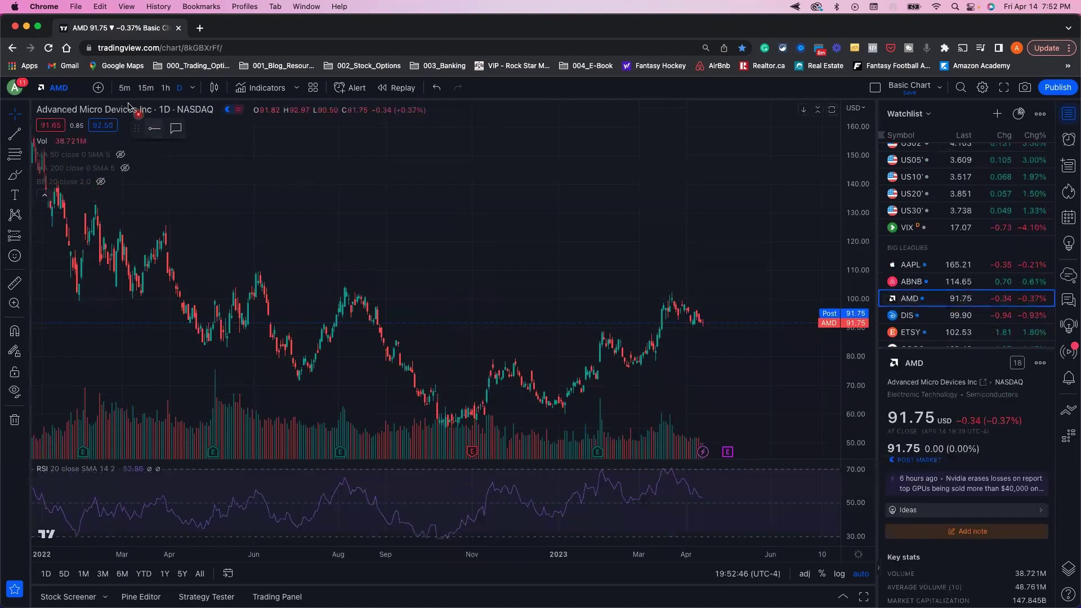
- Compare the AMD chart with FINRA's AMD_SHORT_VOLUME, shown as an orange line on a percentage scale
click(98, 89)
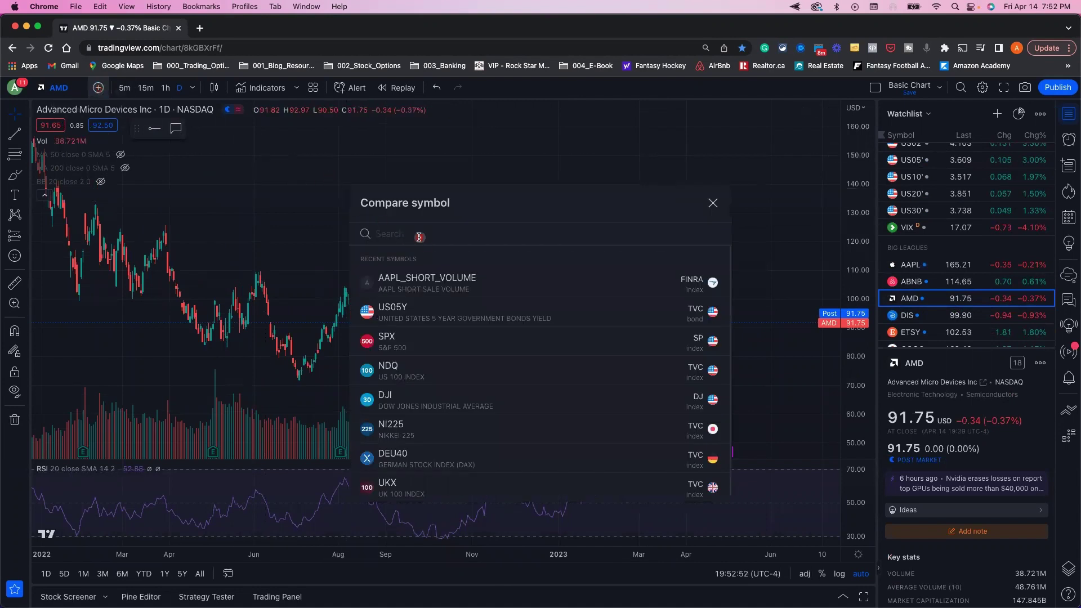
text(AMD_SHORT)
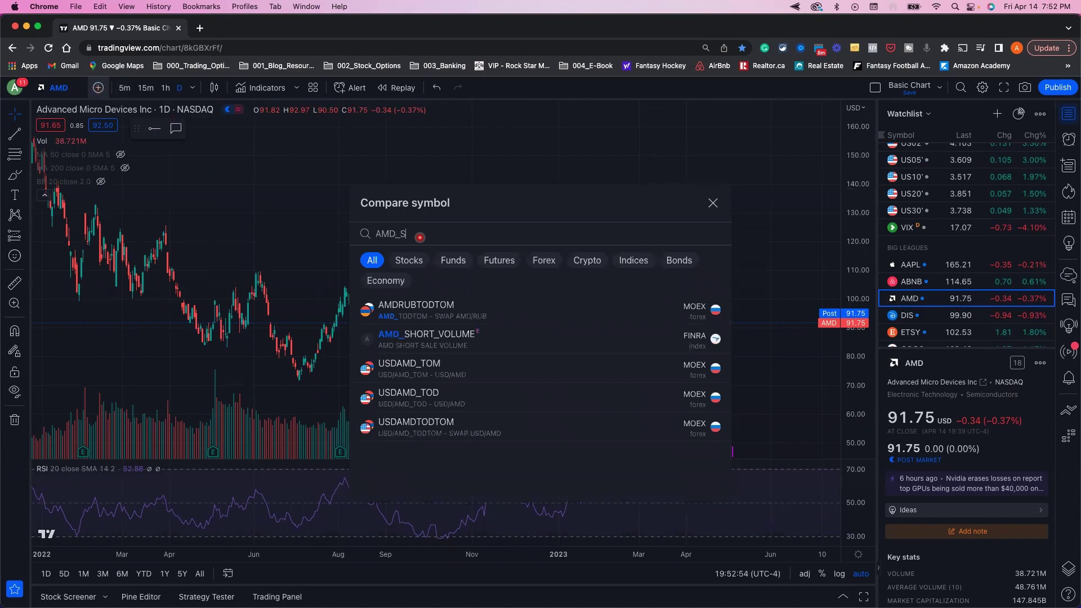
click(421, 309)
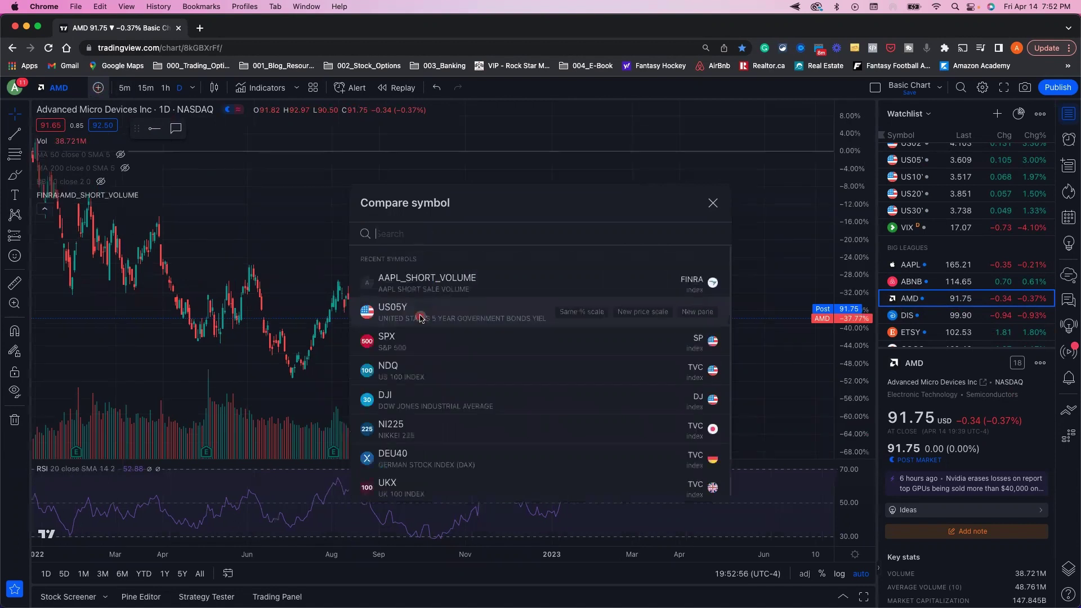
click(711, 206)
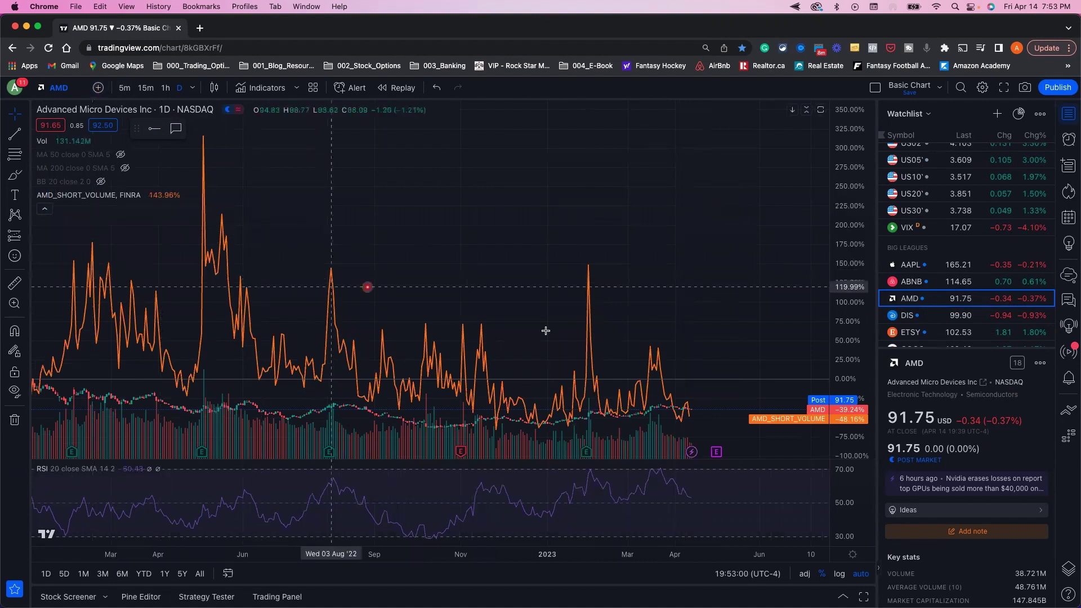
click(192, 87)
click(218, 422)
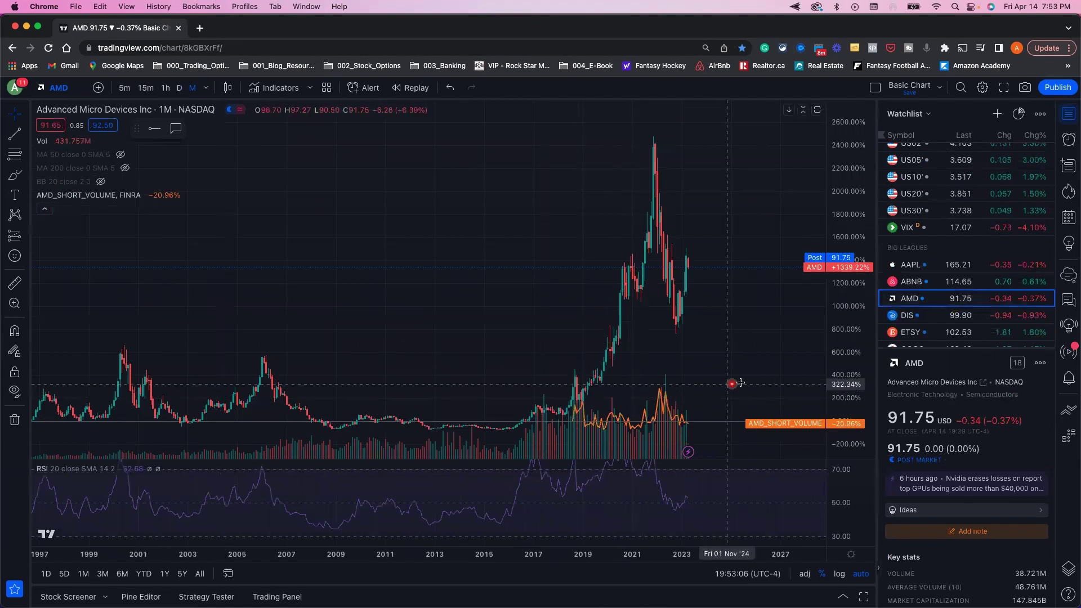
scroll(651, 434, up, 5)
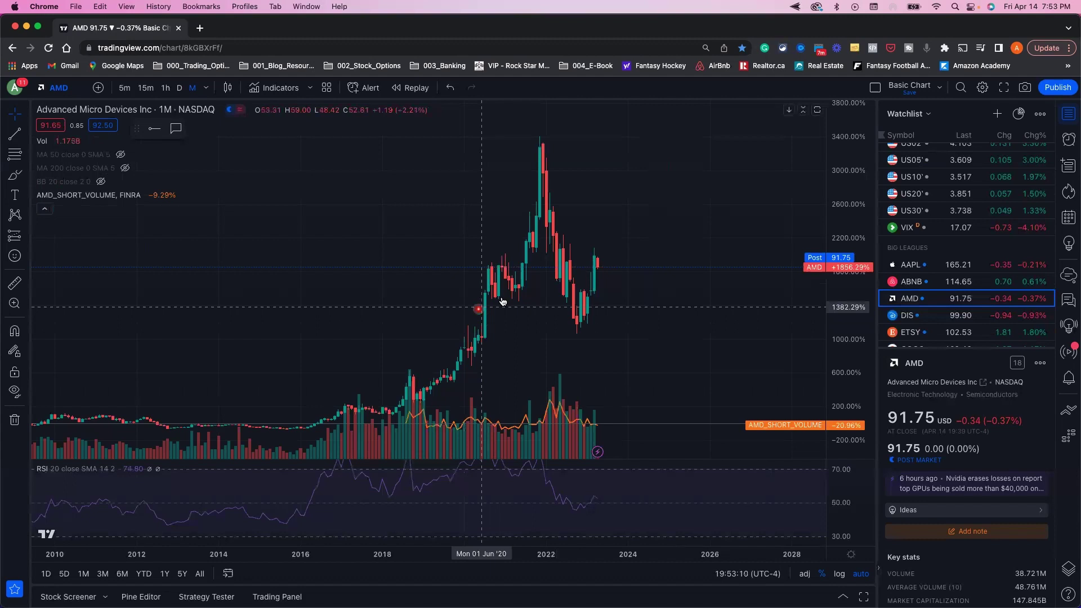
click(180, 89)
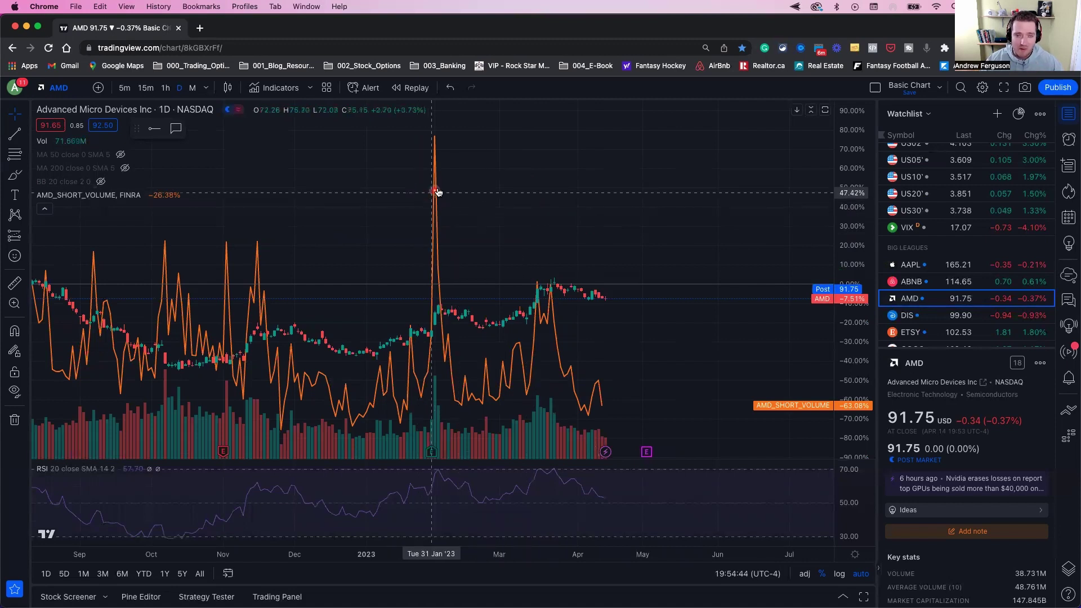
- Switch the chart symbol from AMD to GME
click(59, 89)
text(G)
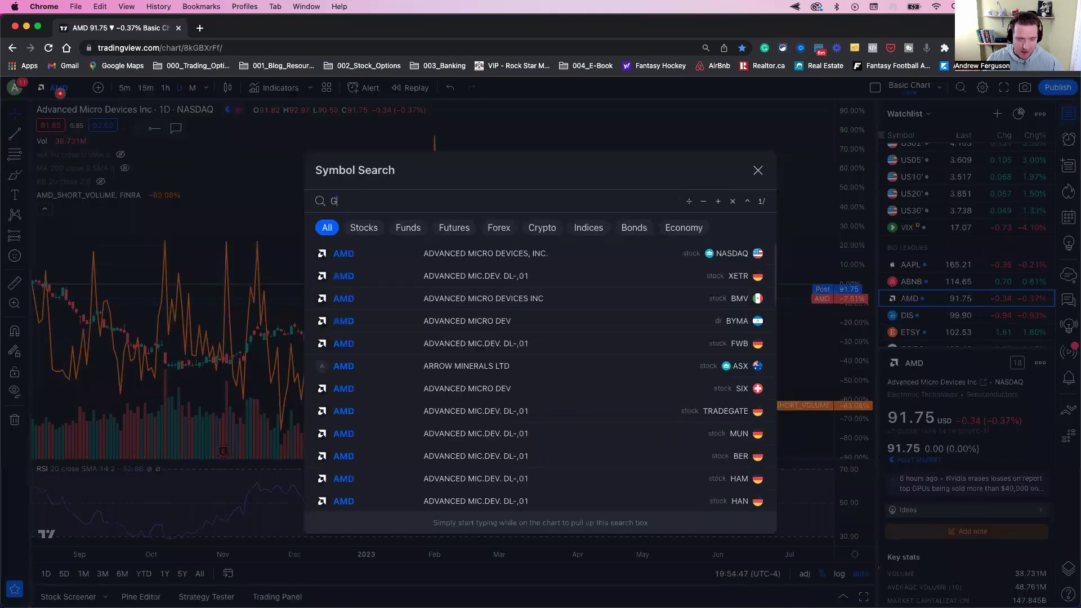
text(ME)
key(Return)
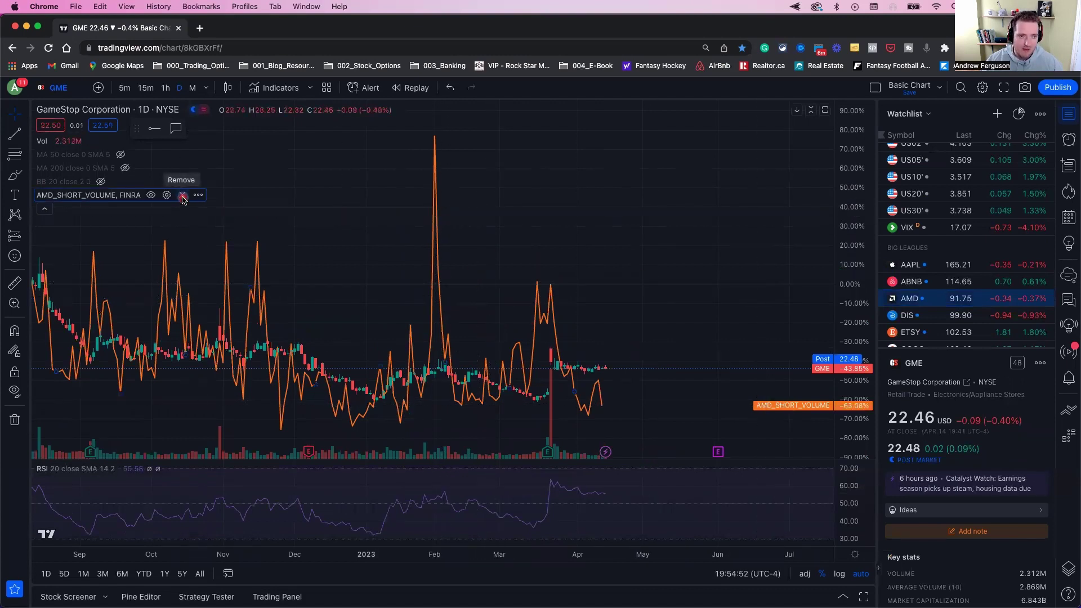
- Remove the AMD_SHORT_VOLUME overlay and compare GME against GME_SHORT_VOLUME instead
click(183, 199)
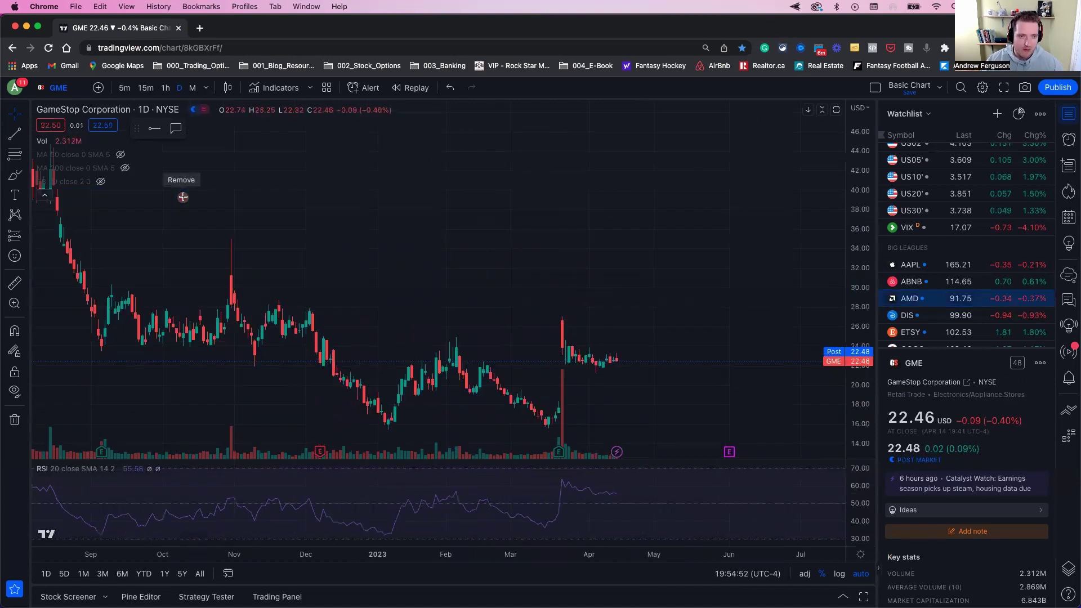
click(98, 87)
text(GME_SHORT_)
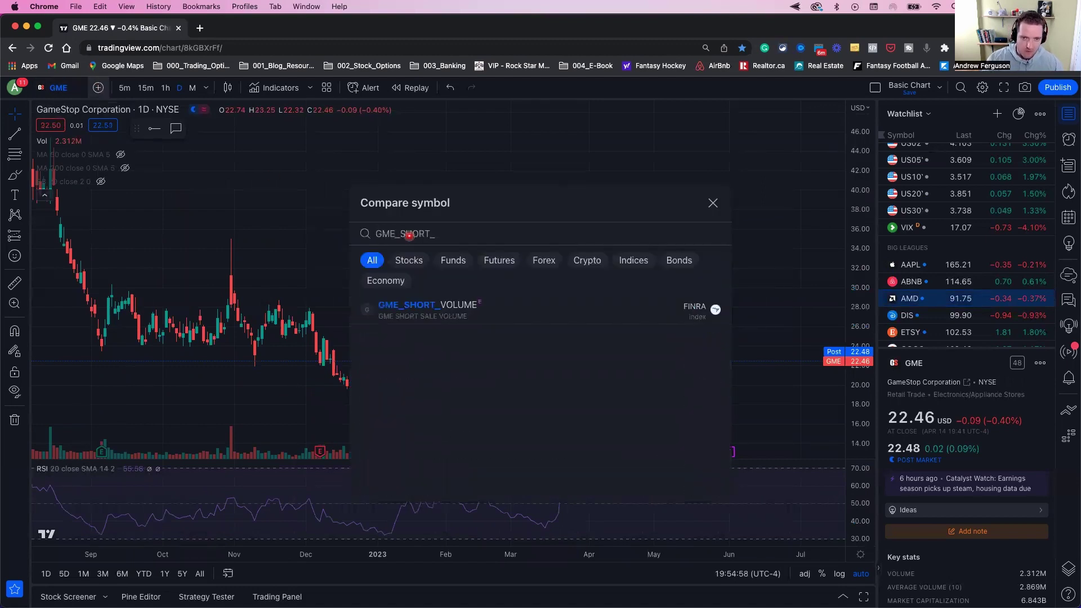
click(459, 313)
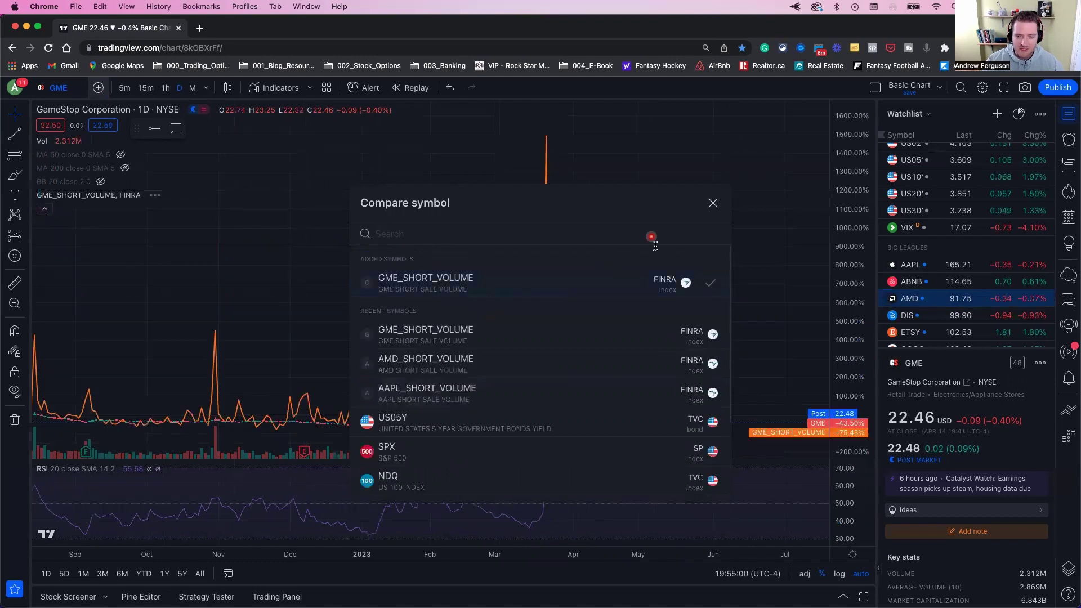
click(712, 205)
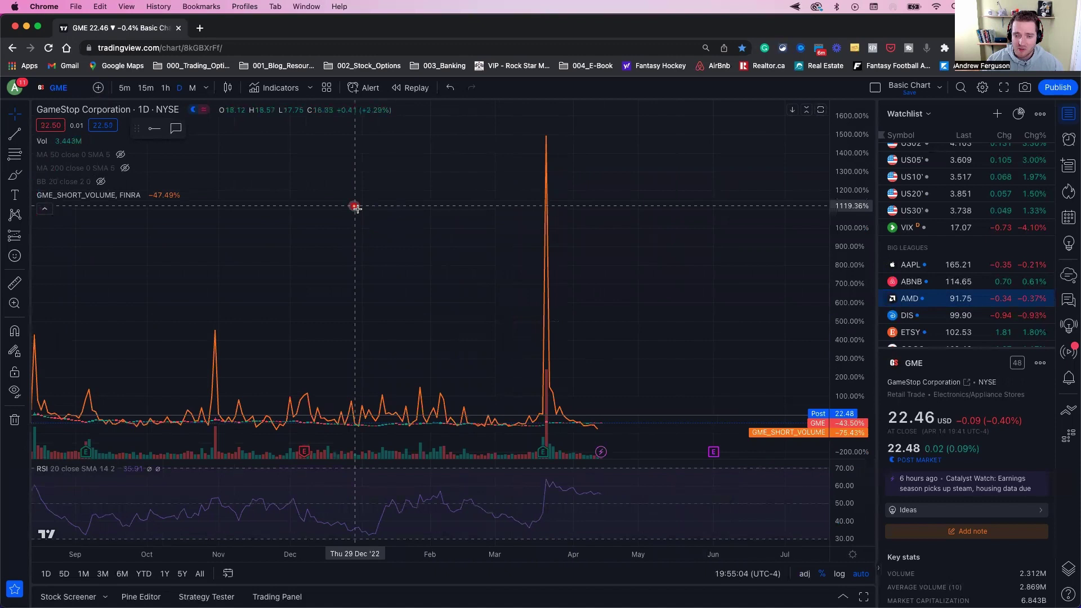
- Set the GME chart to monthly candles and zoom in on the years since 2016
click(192, 88)
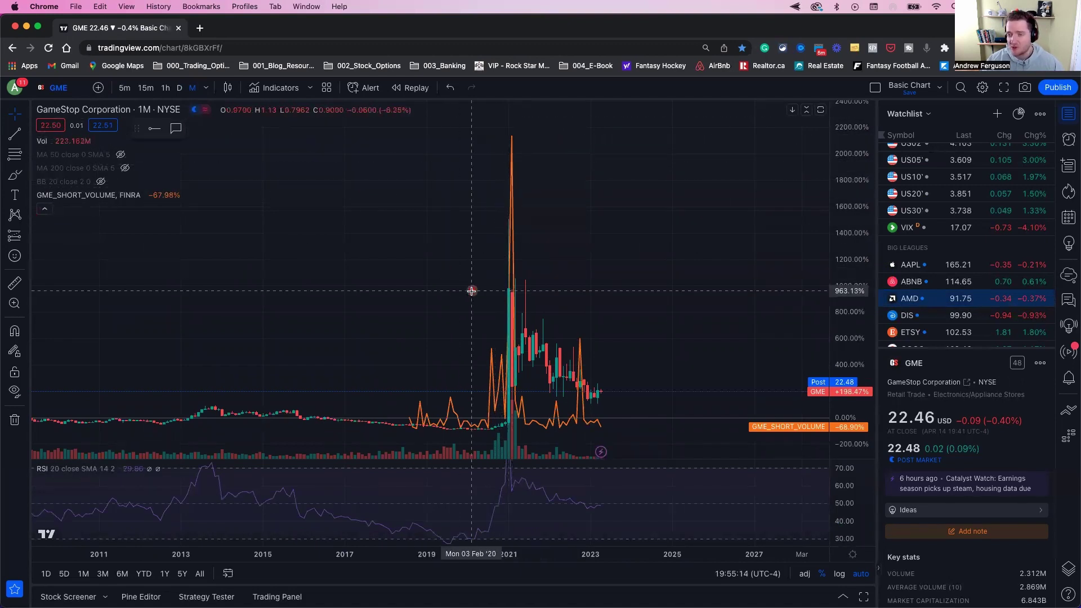
scroll(467, 371, up, 1)
scroll(467, 372, up, 5)
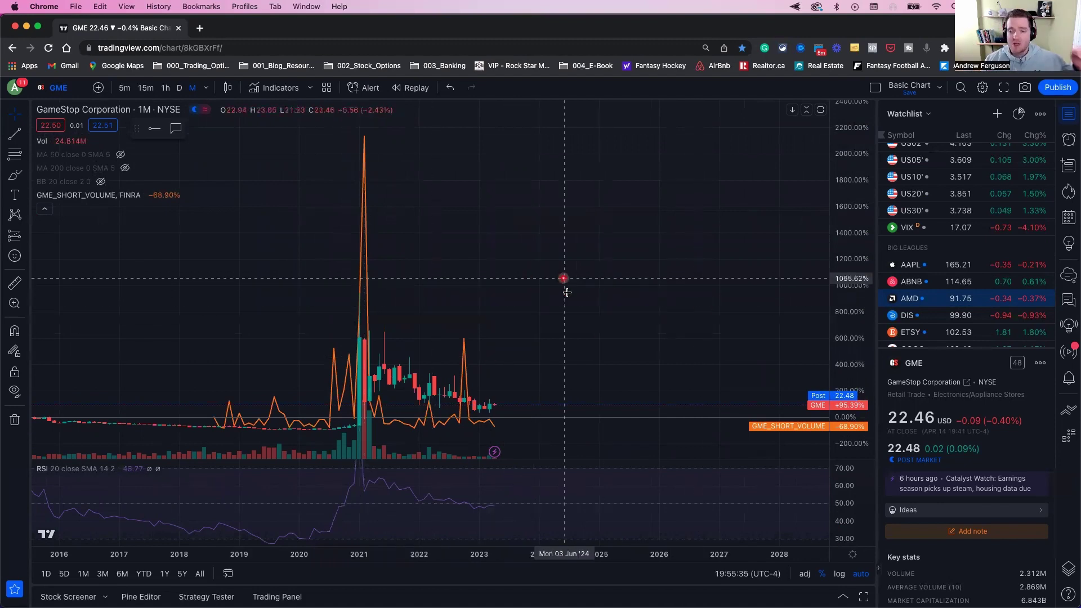
- Chart AMD_SHORT_VOLUME from the watchlist and remove the GME_SHORT_VOLUME overlay
scroll(935, 286, down, 5)
scroll(935, 286, down, 5)
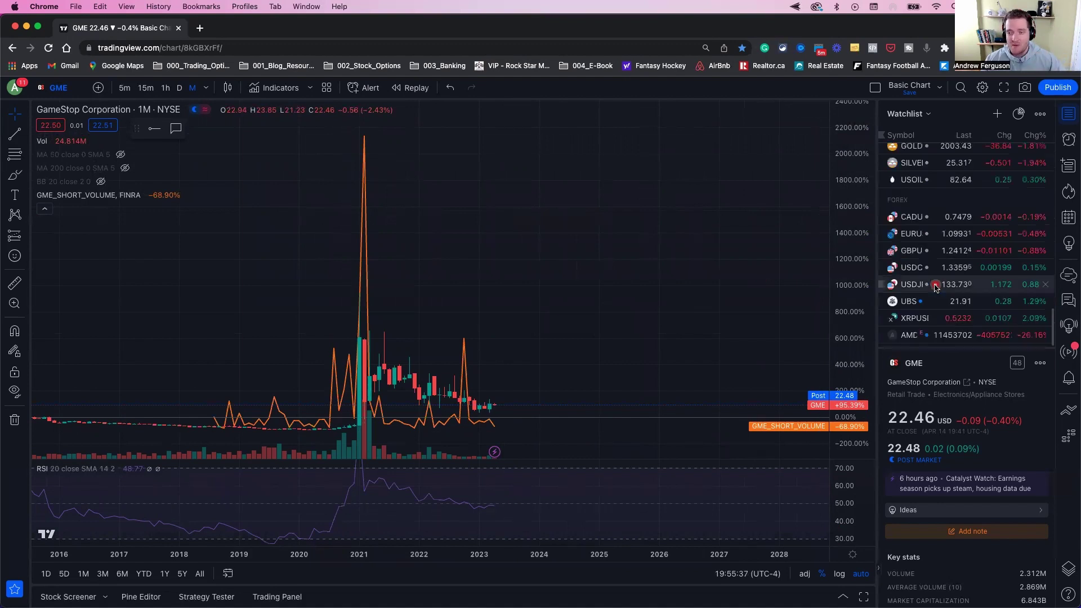
click(941, 337)
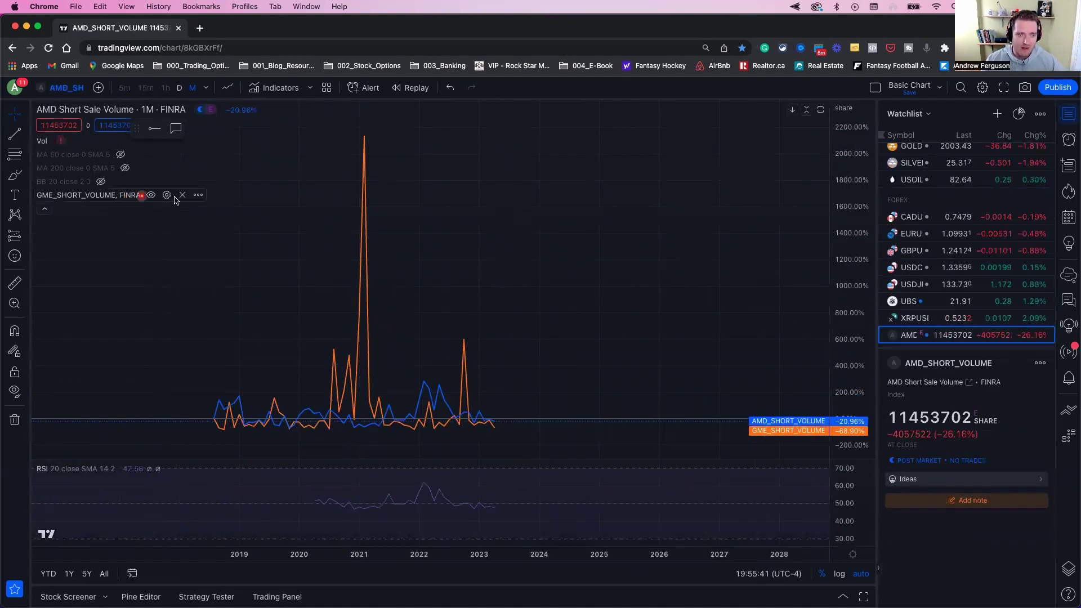
click(185, 195)
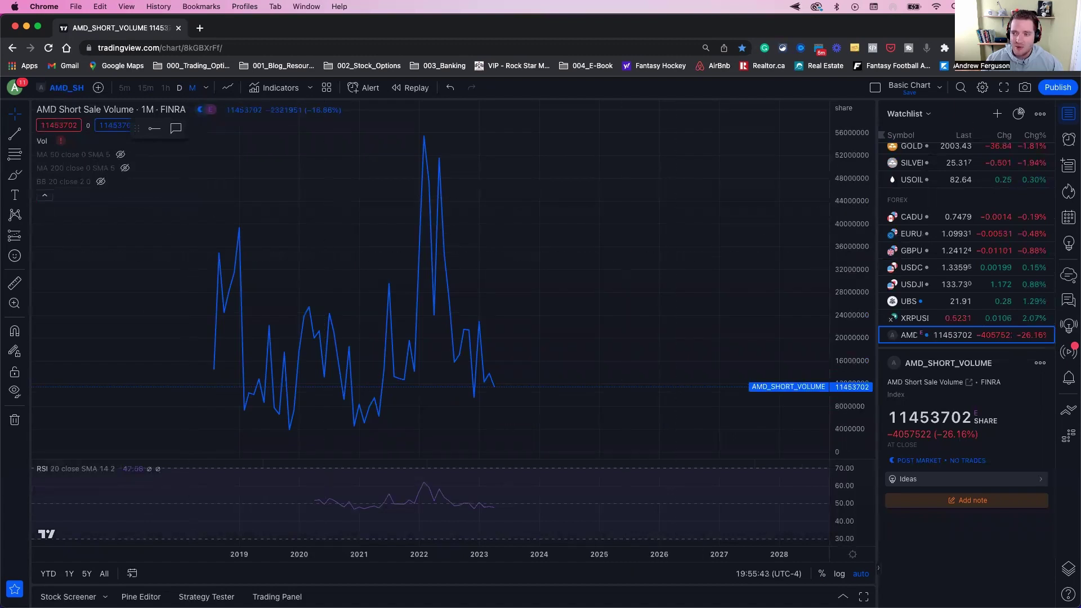
- Create a new empty watchlist named 'Short Position'
click(944, 116)
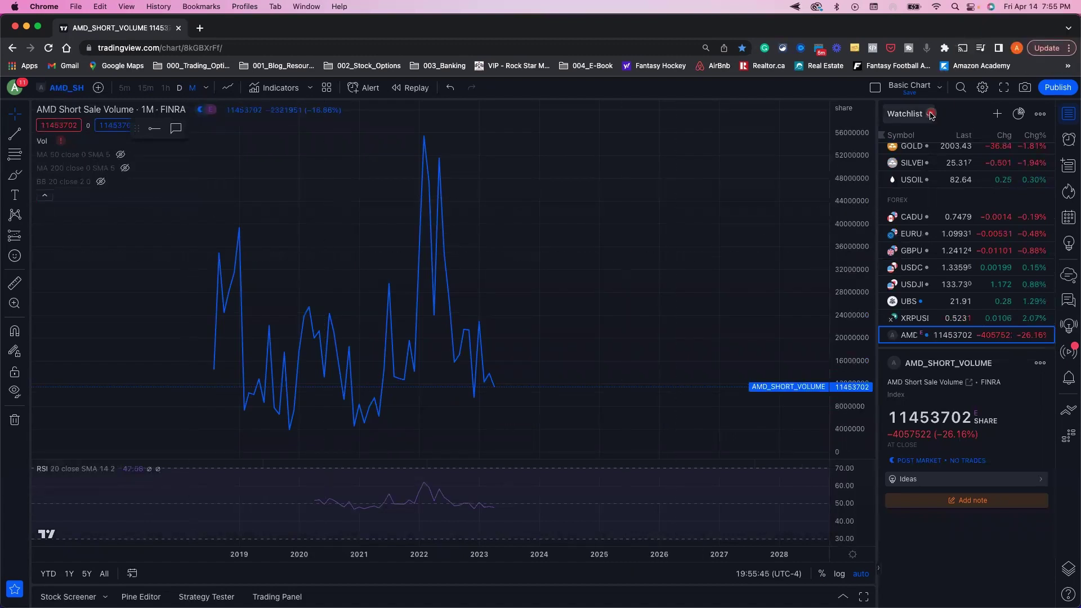
click(930, 137)
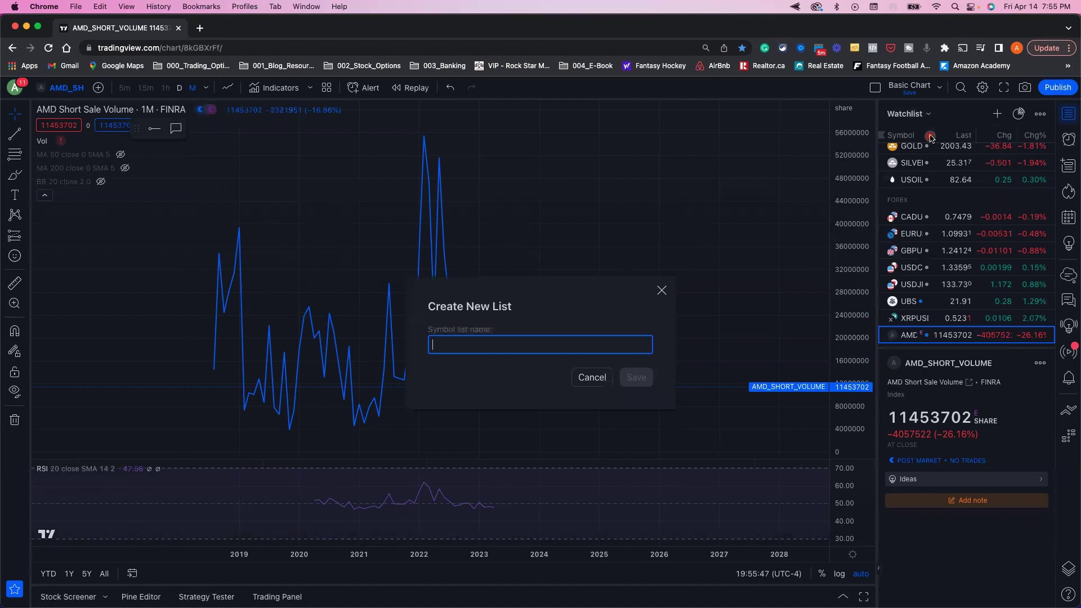
text(Short Position)
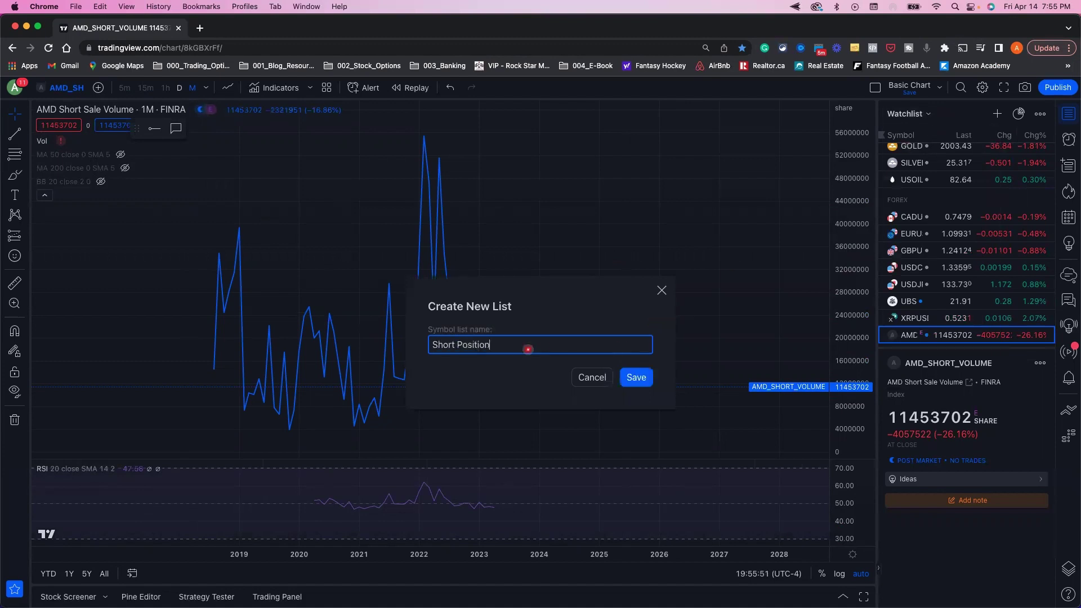
key(Return)
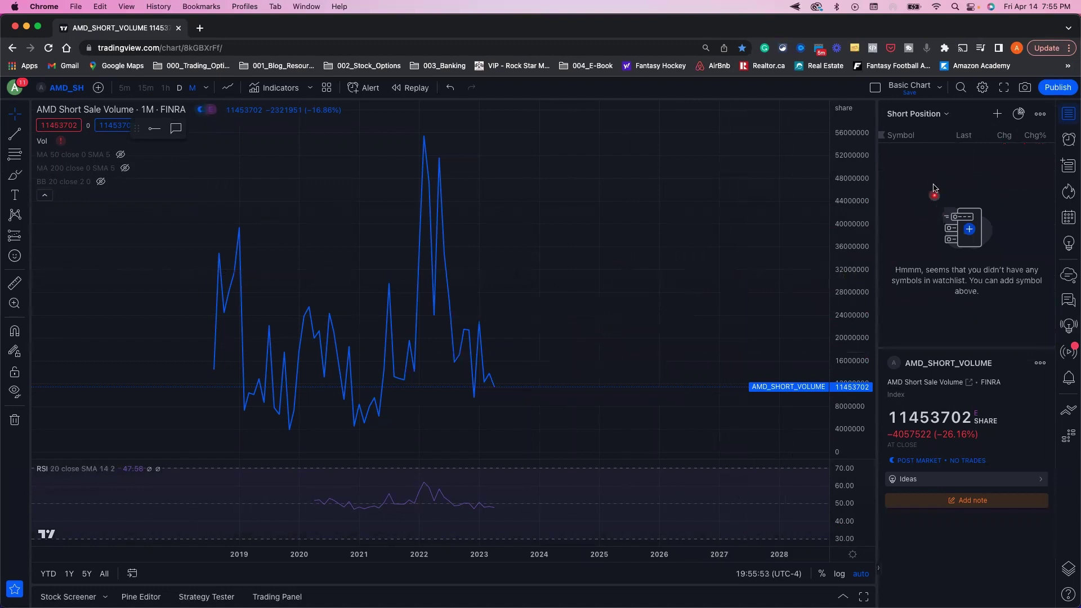
- Add AAPL_SHORT_VOLUME, MSFT_SHORT_VOLUME and AMD_SHORT_VOLUME to Short Position, then chart MSFT_SHORT_VOLUME
click(997, 115)
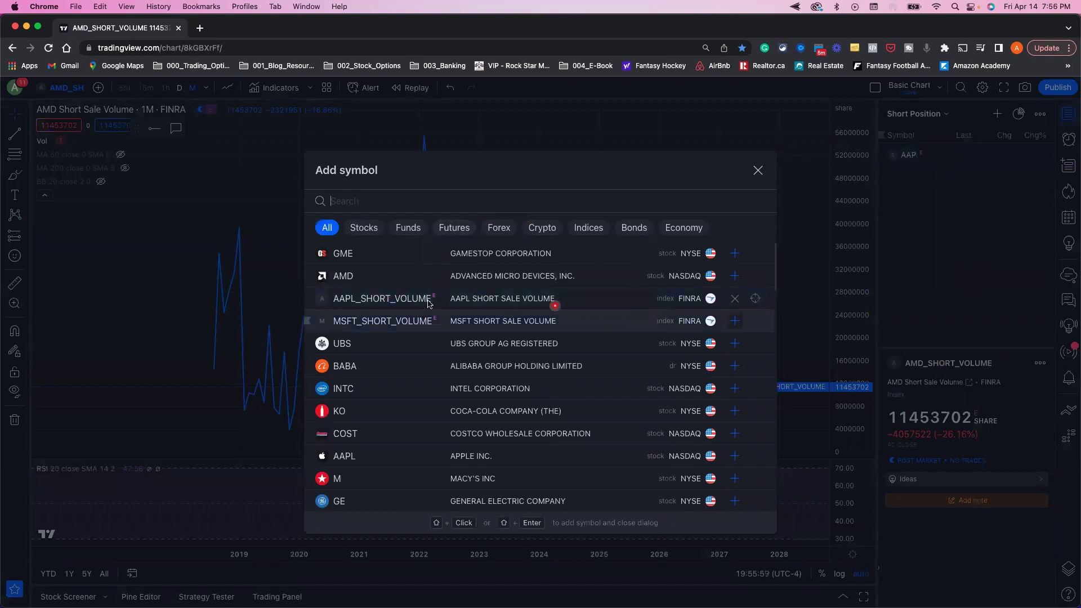
click(735, 321)
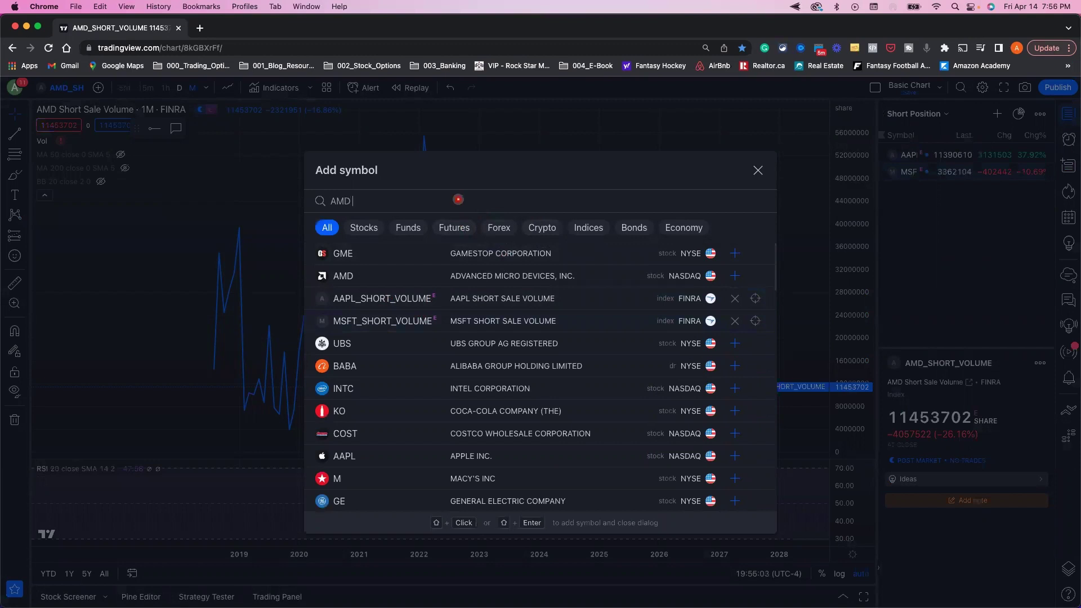
text(_SHORT)
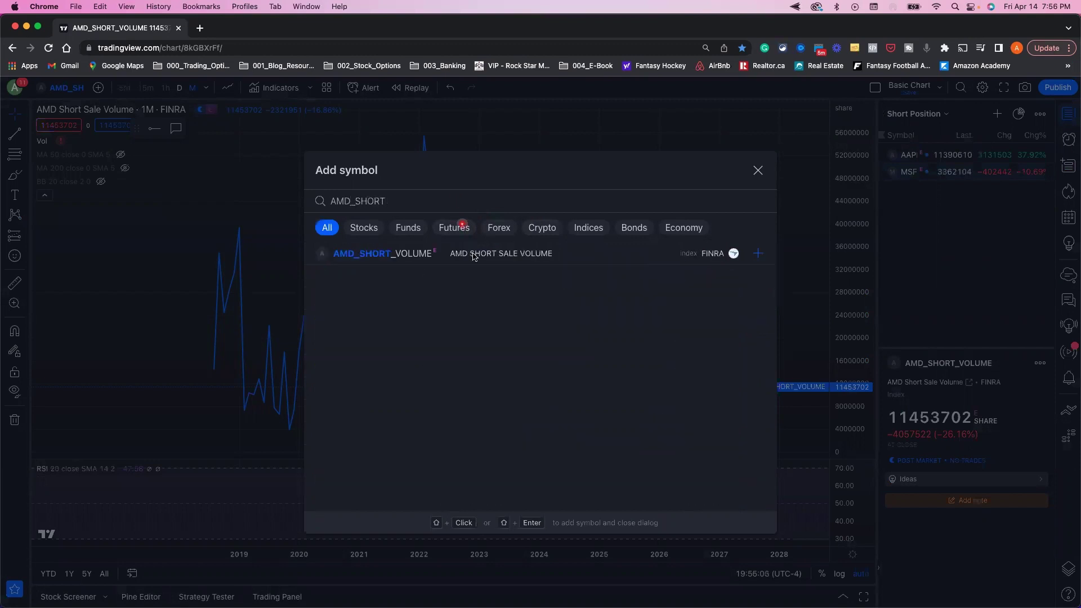
click(474, 255)
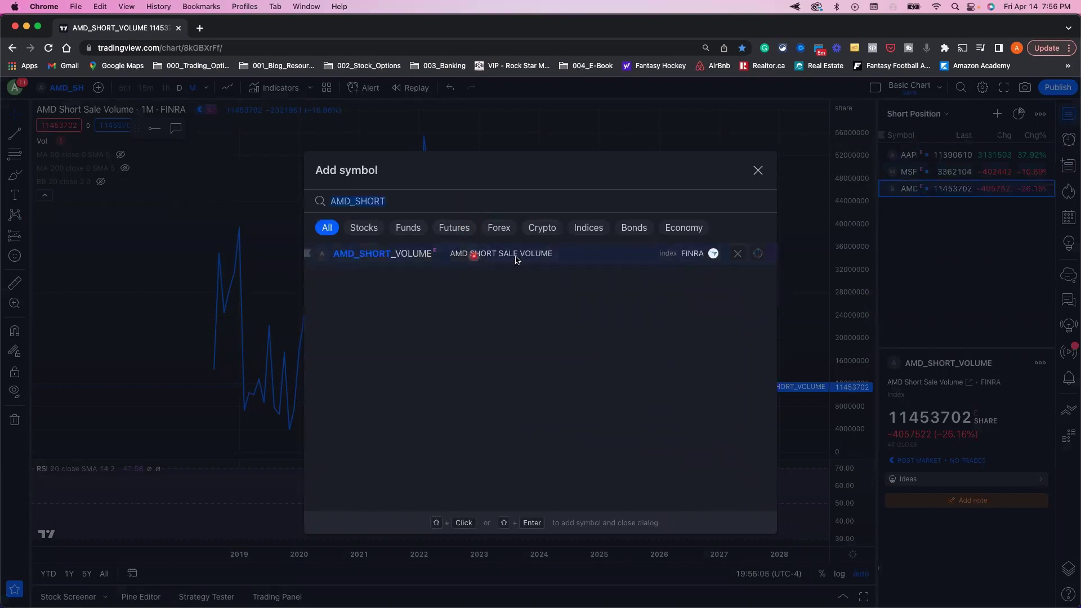
click(758, 170)
click(952, 171)
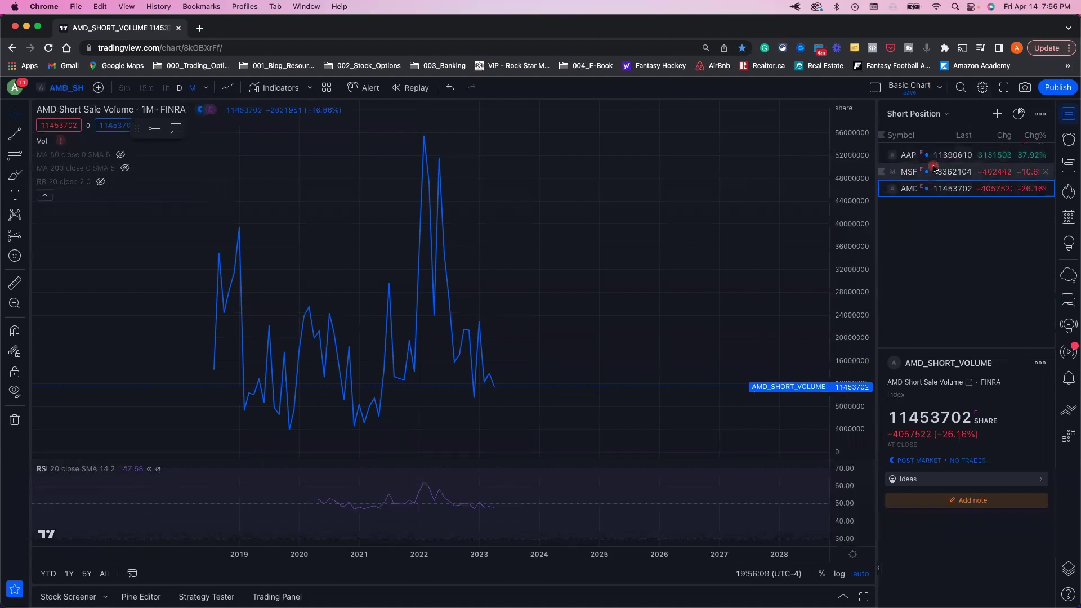
- Put the MSFT short-volume chart on daily bars and show the main Watchlist list again
click(179, 88)
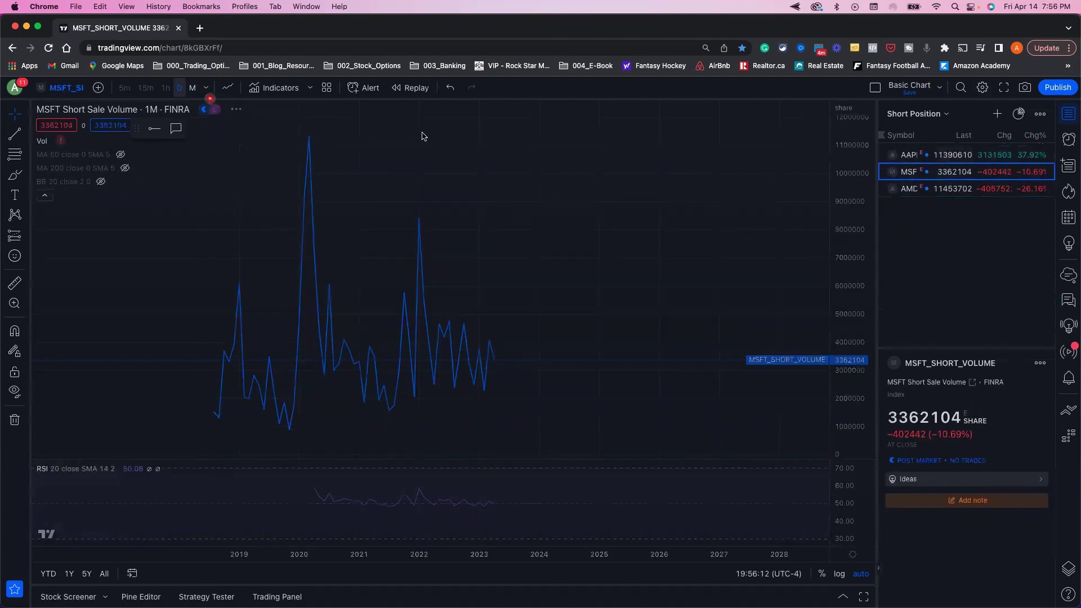
click(945, 115)
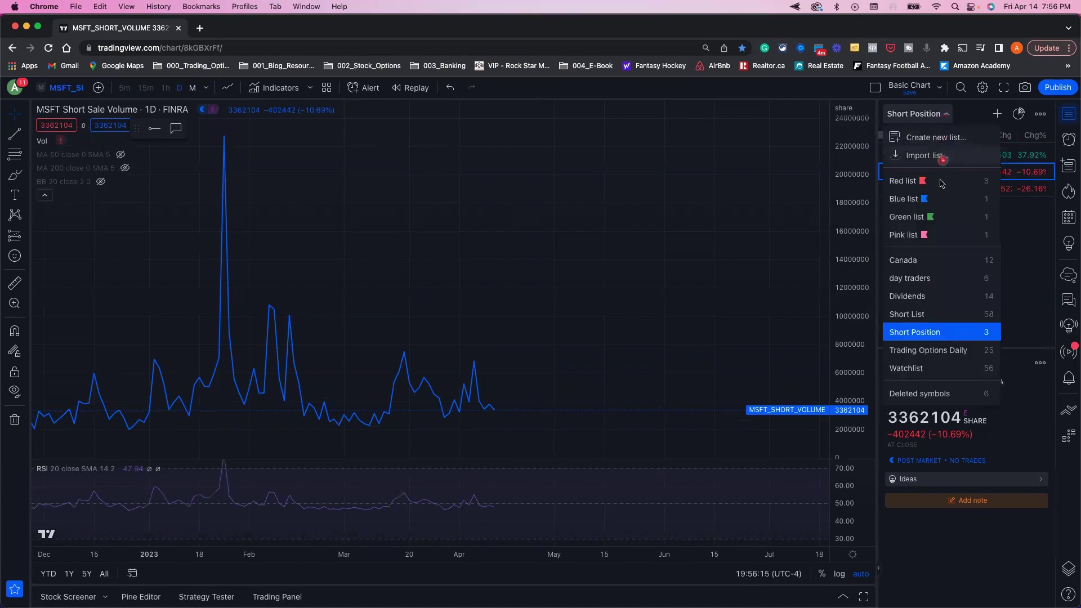
click(911, 368)
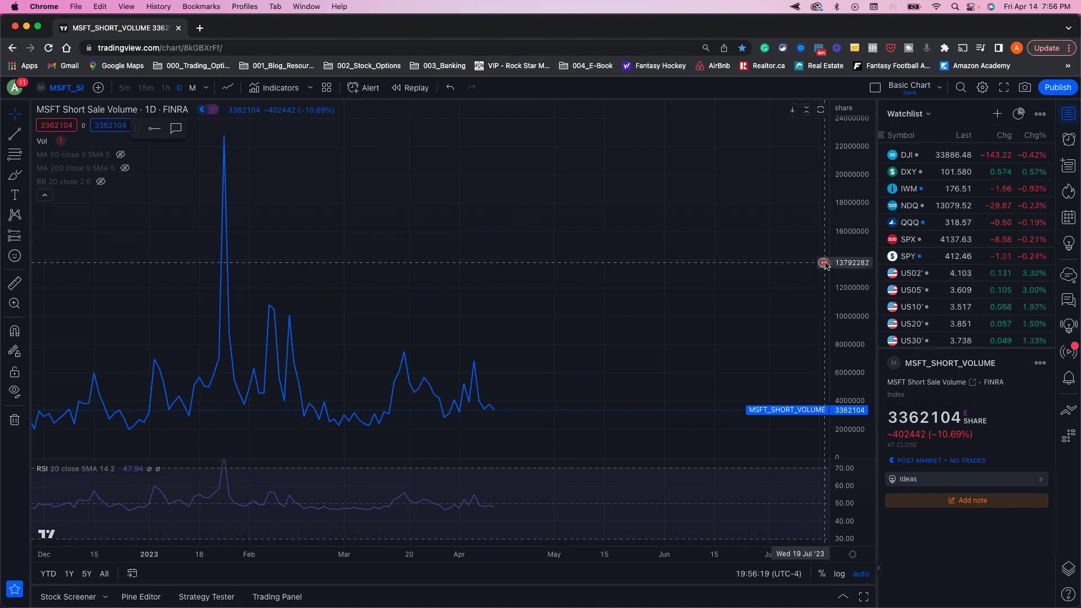